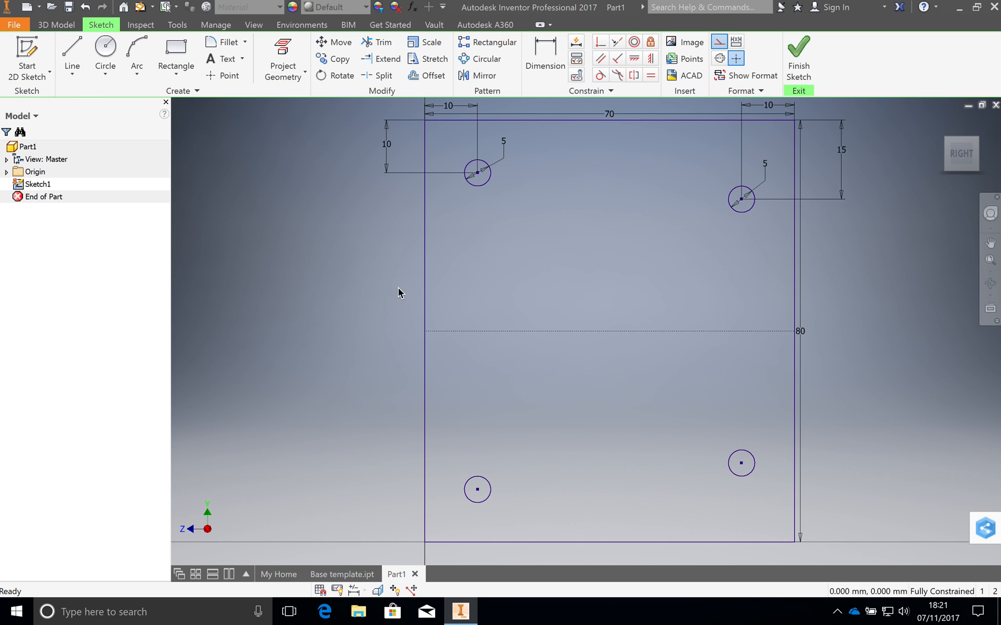
# Turn on the display of grid lines for 2D sketches in the application options and apply the change
pyautogui.click(17, 25)
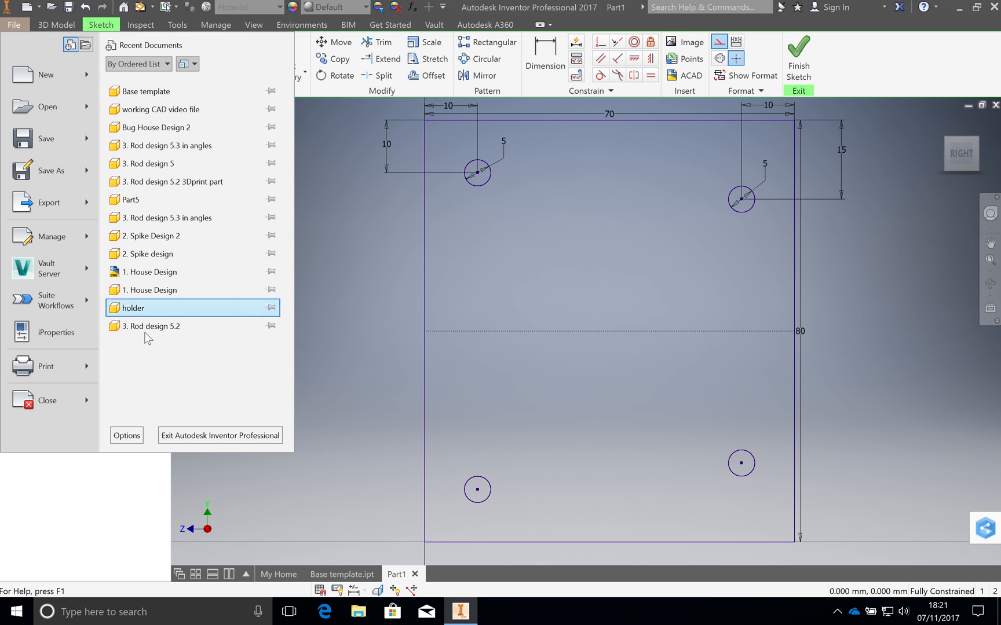
pyautogui.click(127, 435)
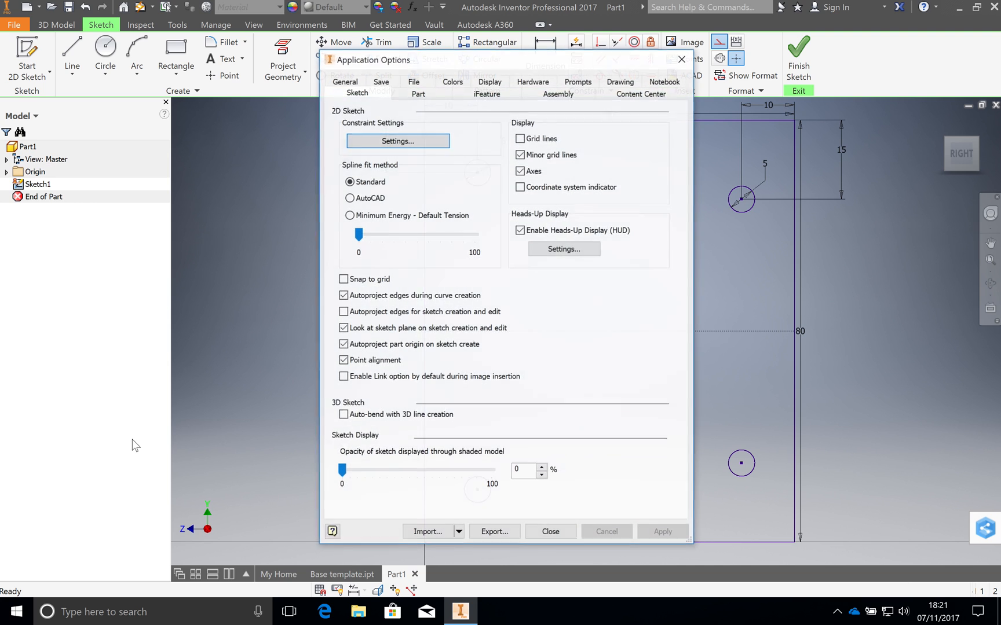
pyautogui.click(569, 94)
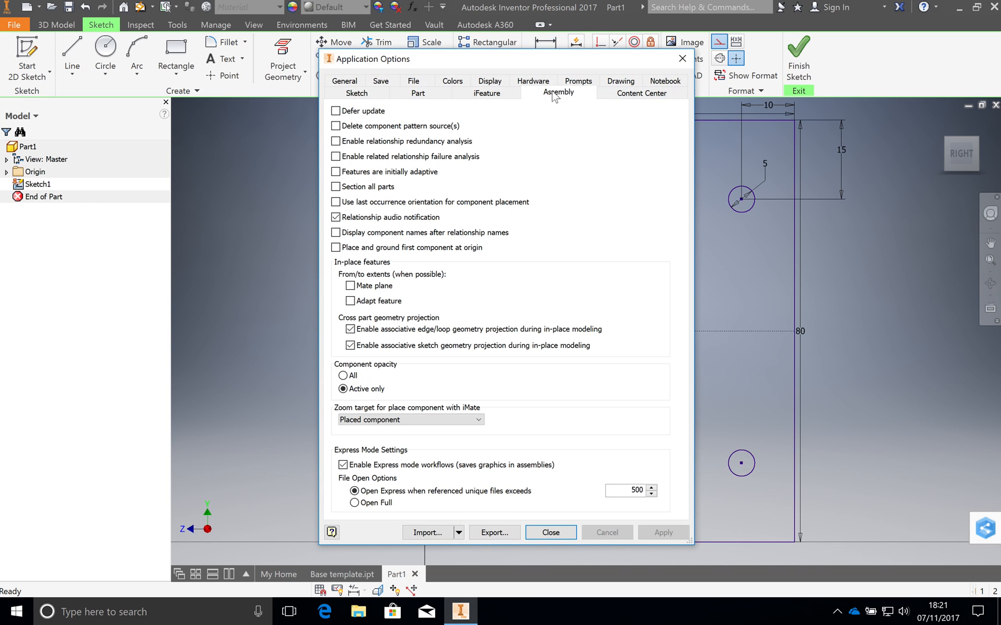
pyautogui.click(484, 93)
pyautogui.click(456, 83)
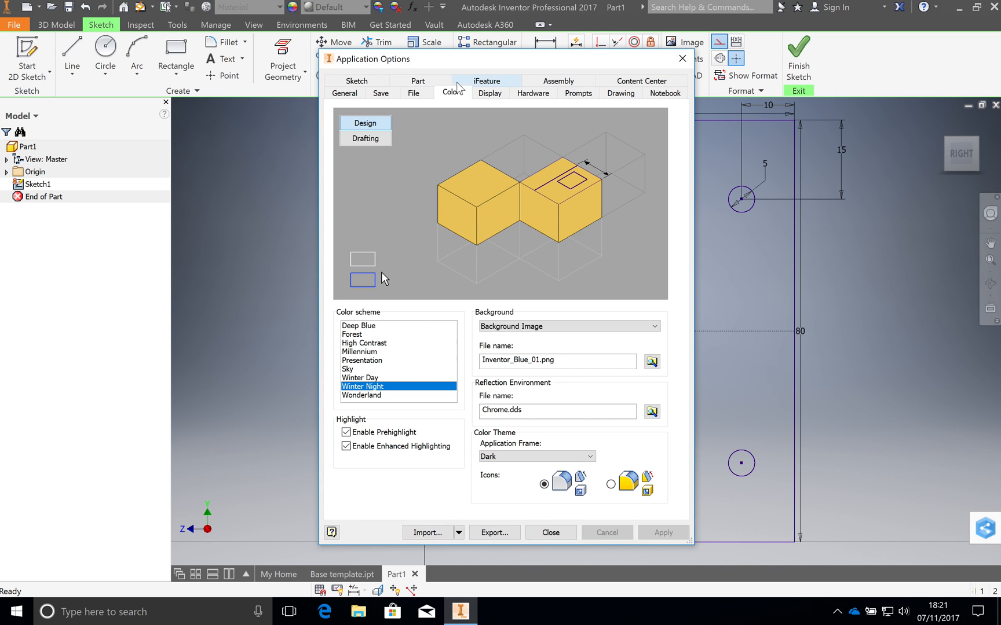
pyautogui.click(414, 94)
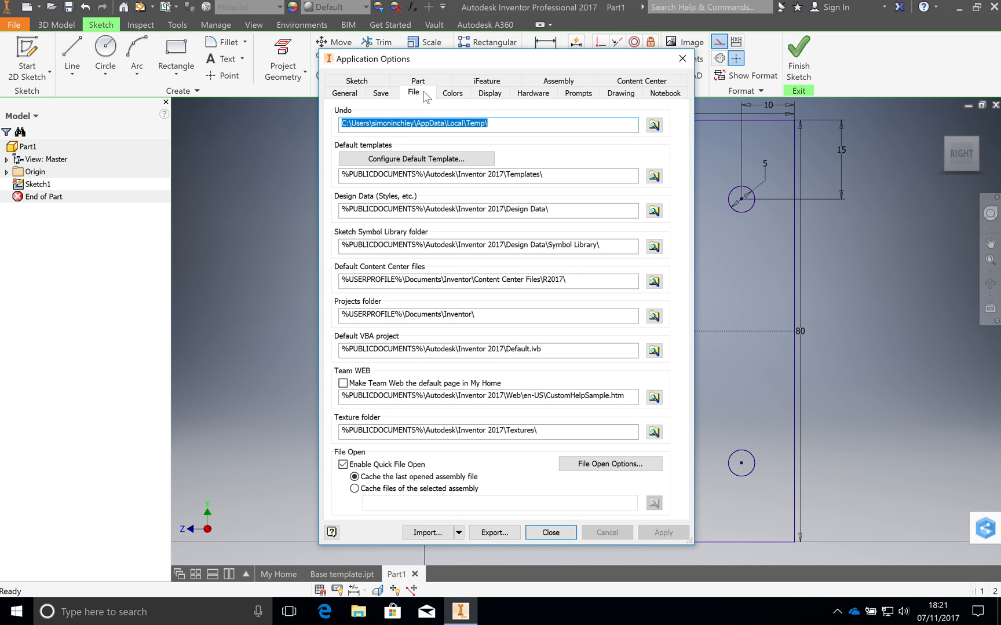
pyautogui.click(366, 84)
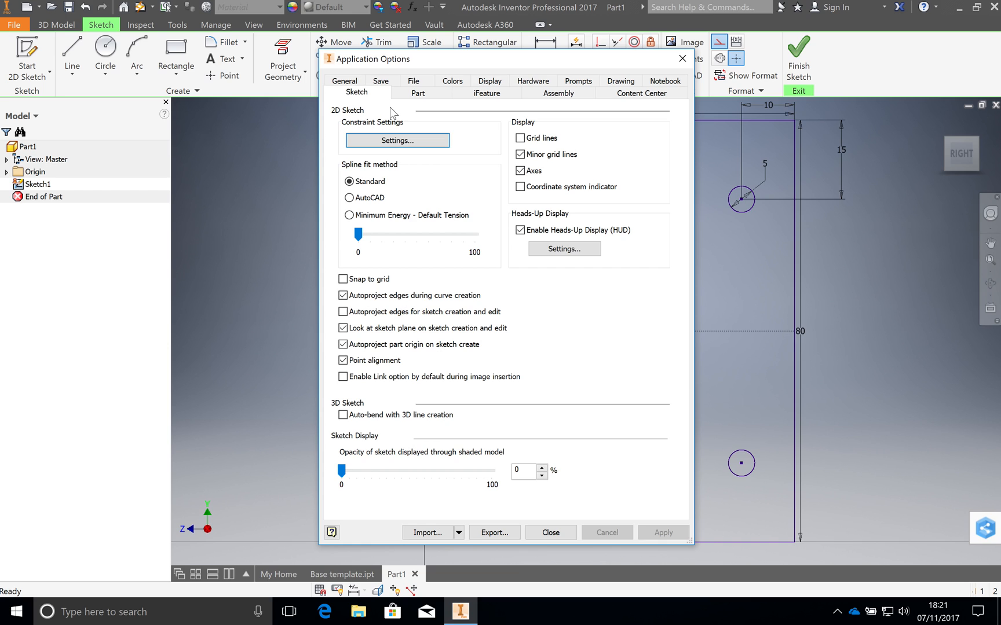
pyautogui.click(520, 139)
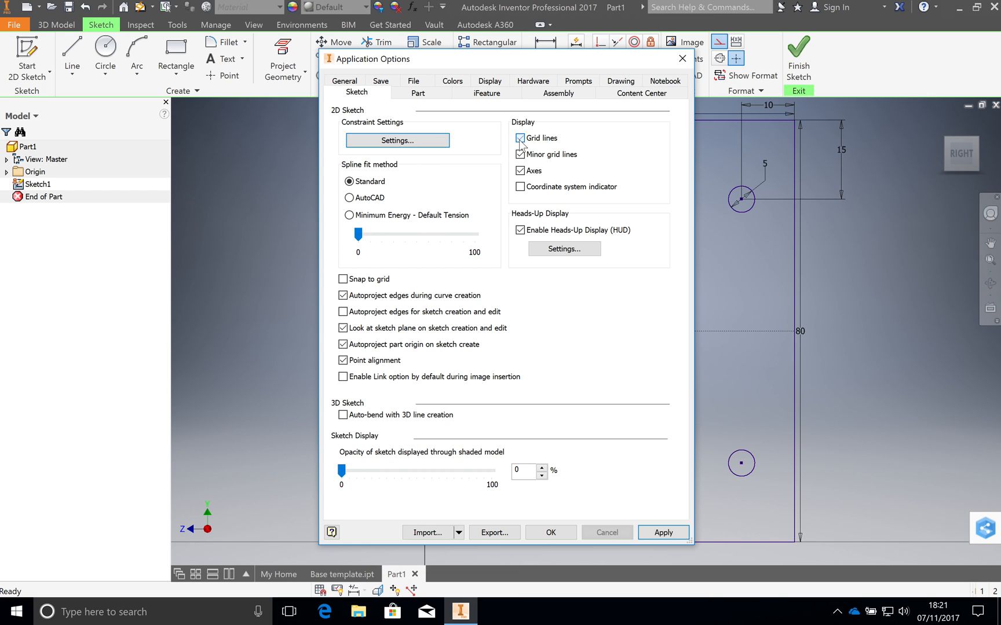
pyautogui.click(658, 533)
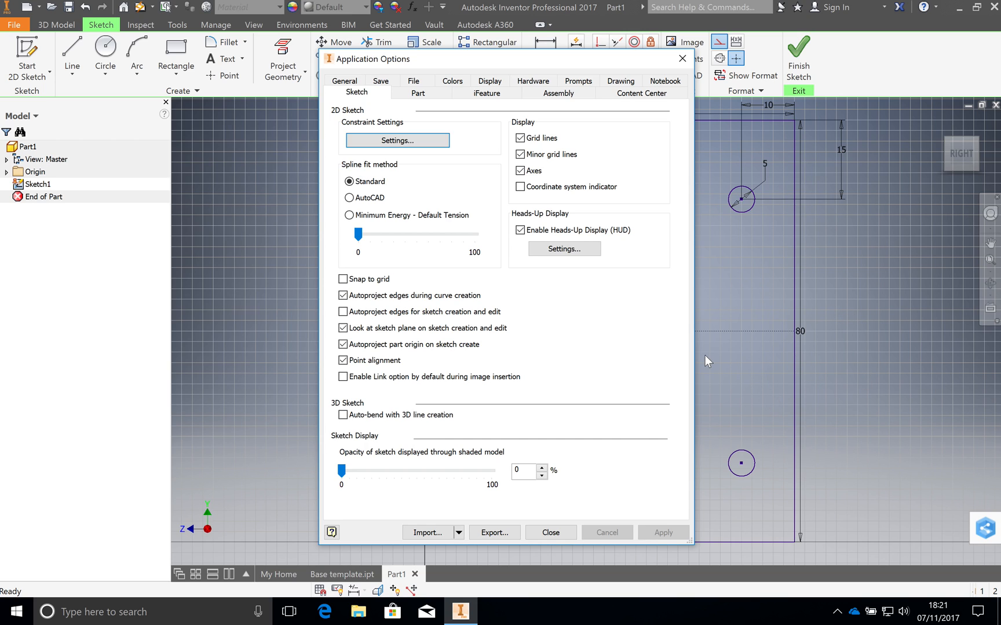
# Enable snap to grid for sketches and close the application options
pyautogui.click(343, 280)
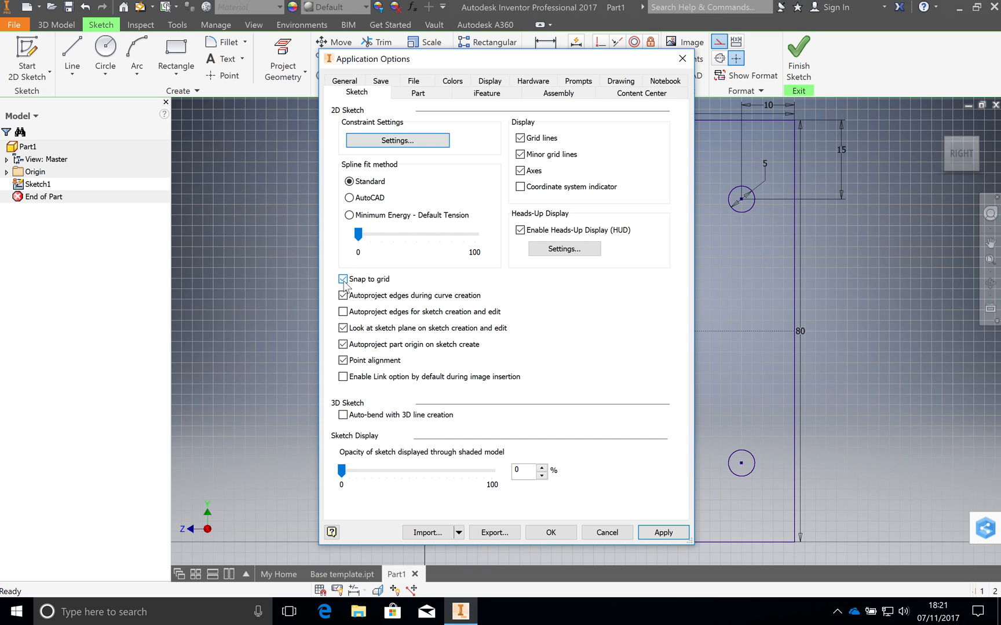
pyautogui.click(660, 533)
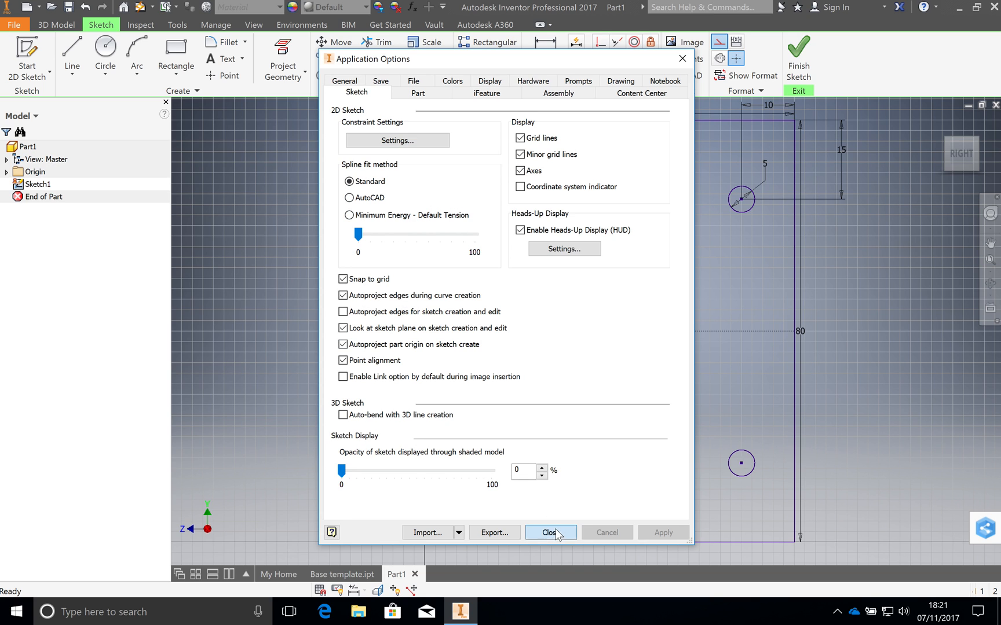
pyautogui.click(550, 533)
# Draw a slanted line about 22.4 mm long down from the plate's upper edge and change it from construction to normal geometry
pyautogui.click(71, 55)
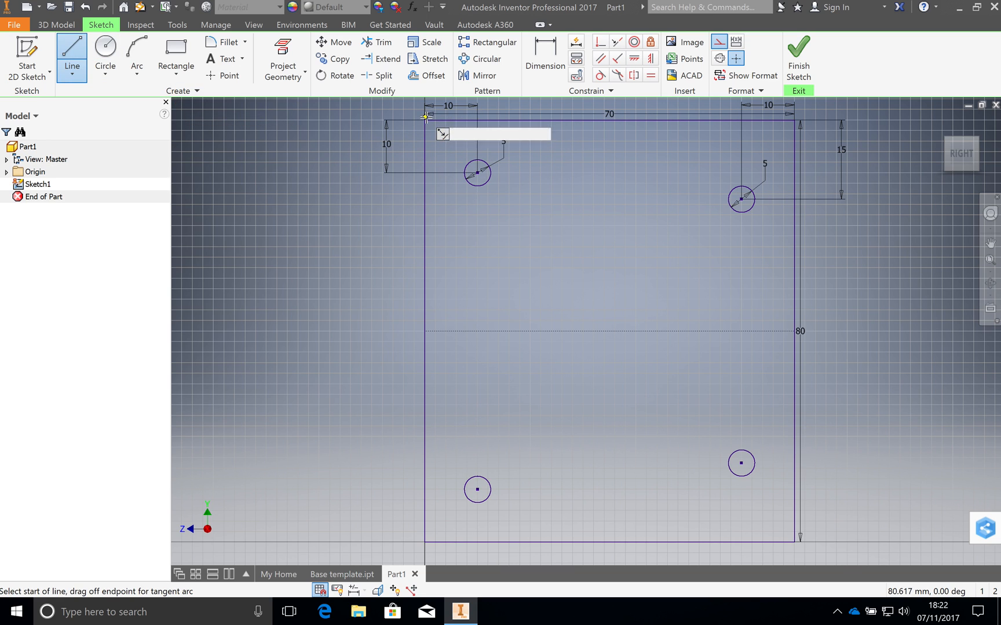
pyautogui.click(531, 120)
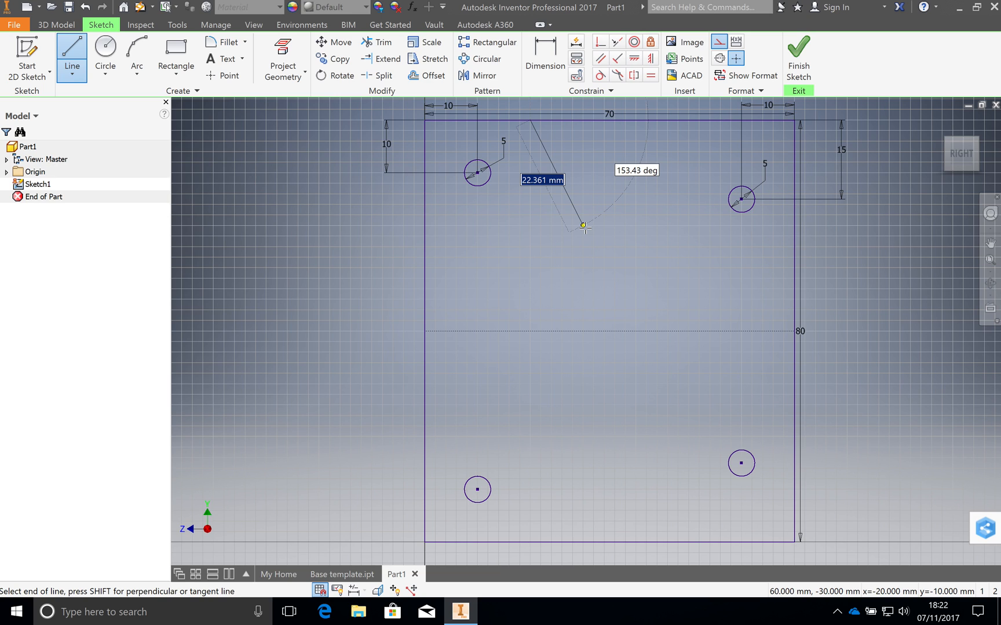
pyautogui.click(584, 227)
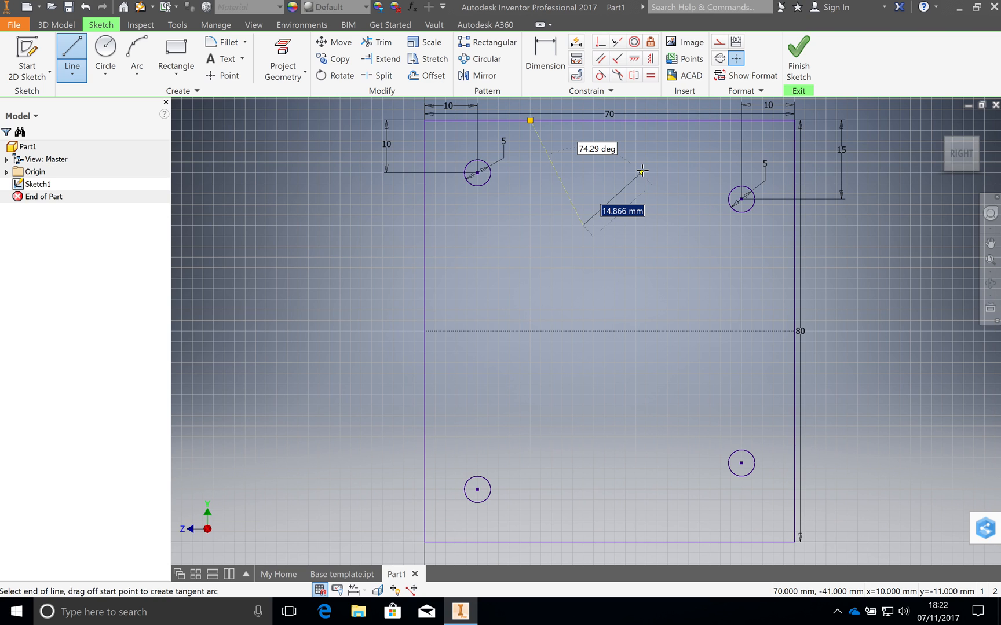
pyautogui.press('Escape')
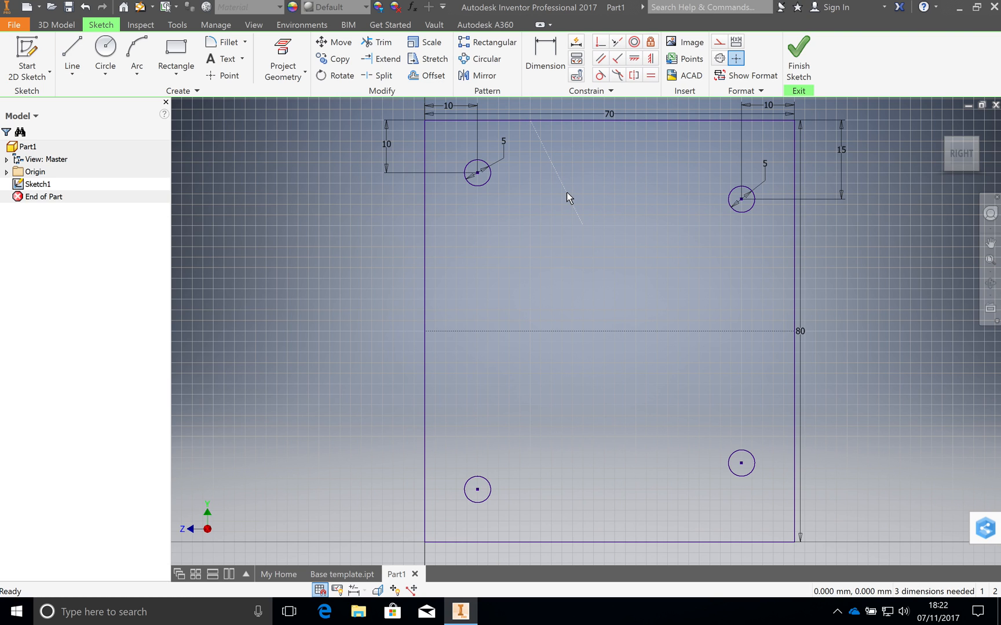
pyautogui.rightClick(565, 192)
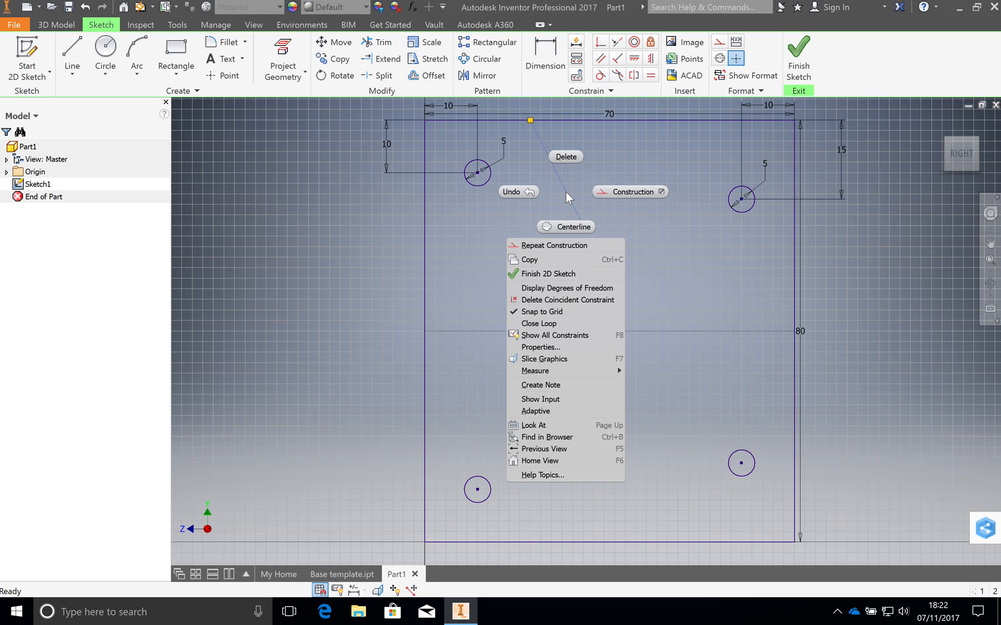
pyautogui.click(604, 192)
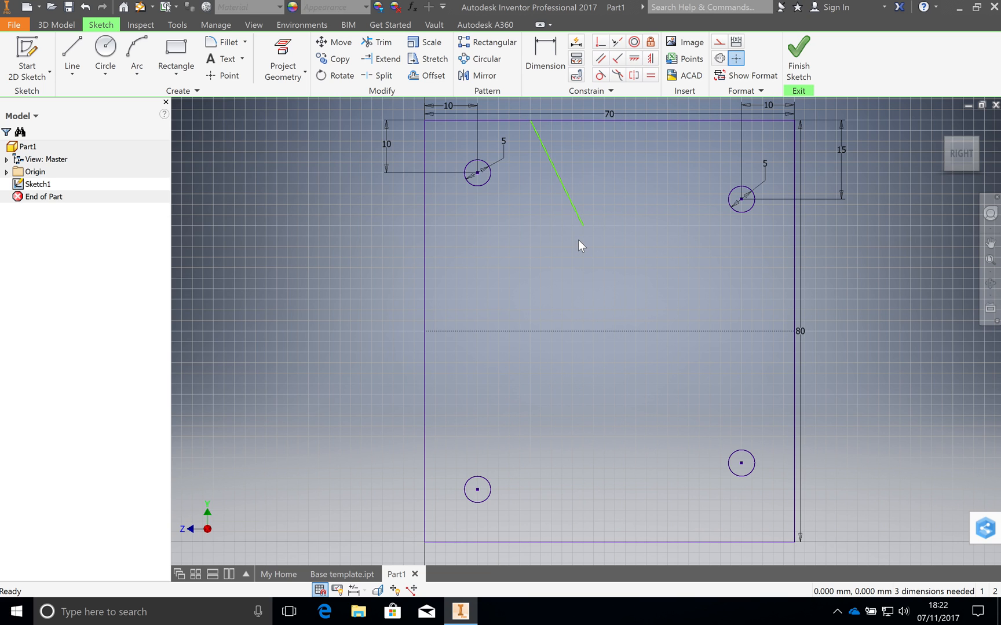
# Complete the notch outline with a 10 mm horizontal base and a mirrored slanted line back up to the plate's upper edge
pyautogui.click(72, 55)
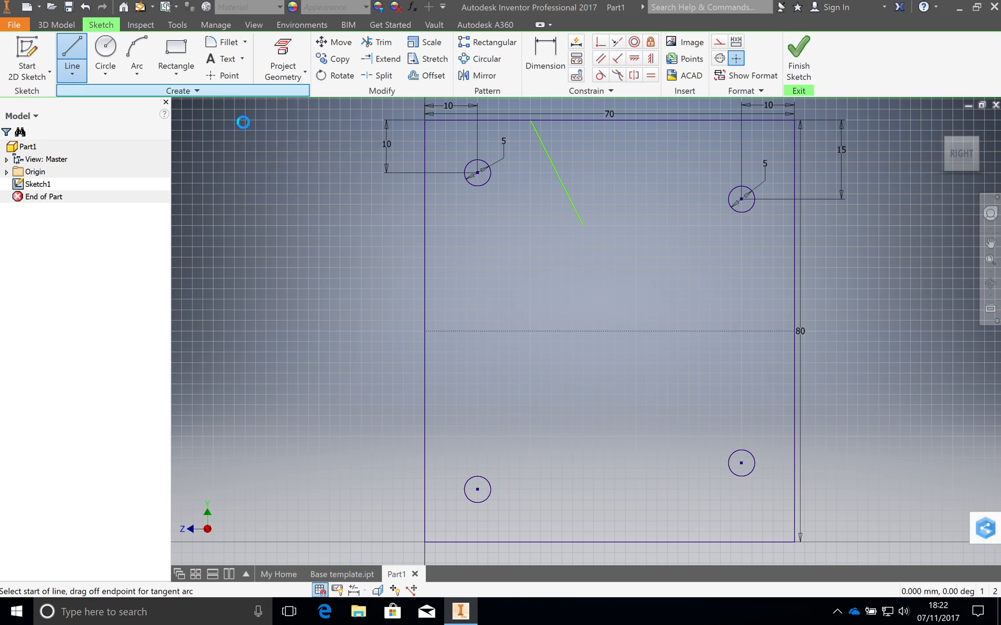
pyautogui.click(583, 225)
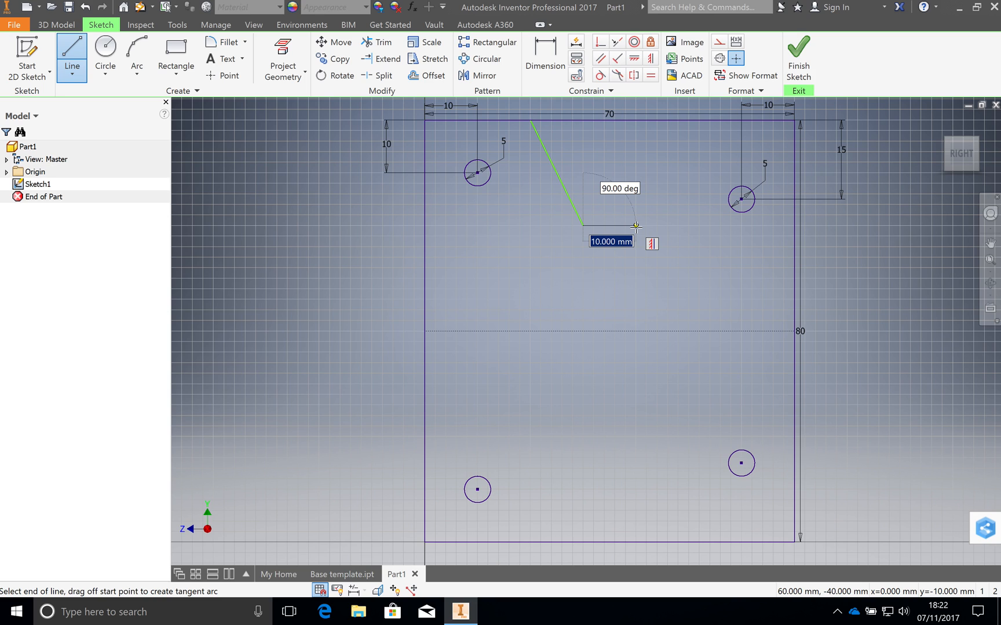
pyautogui.click(635, 226)
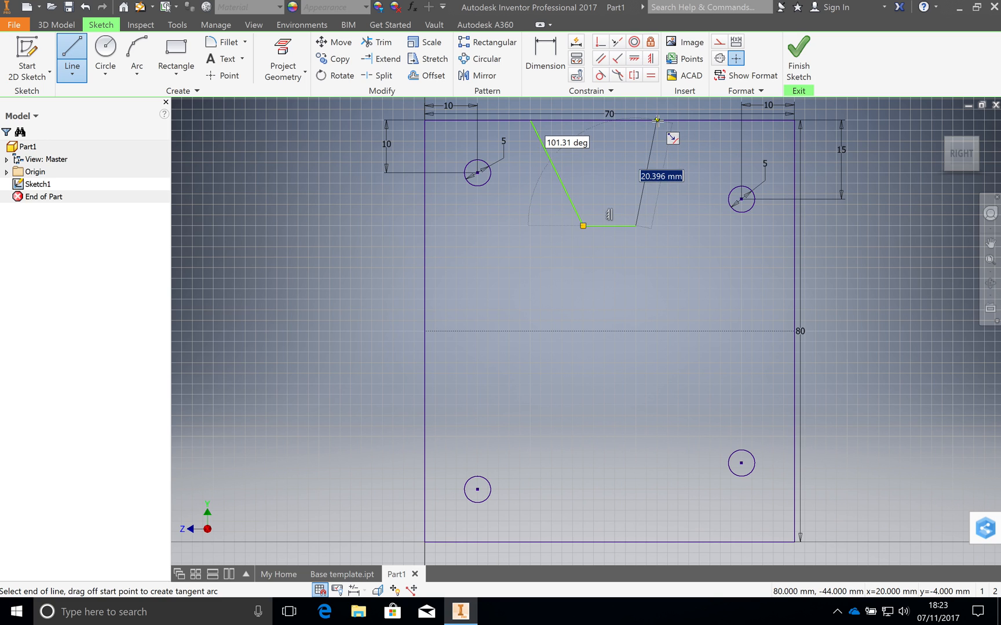
pyautogui.click(688, 120)
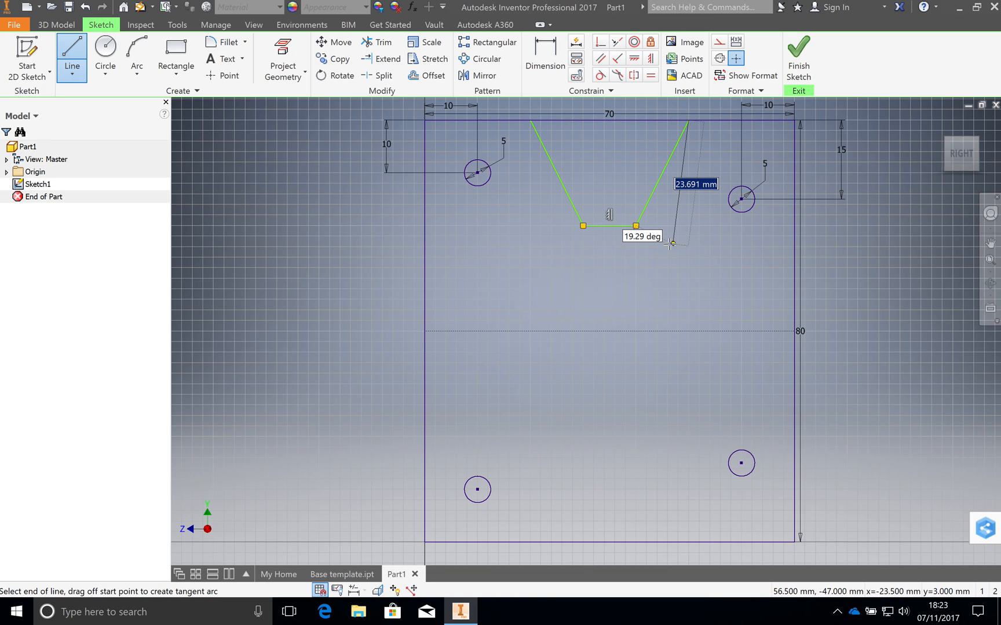
pyautogui.press('Escape')
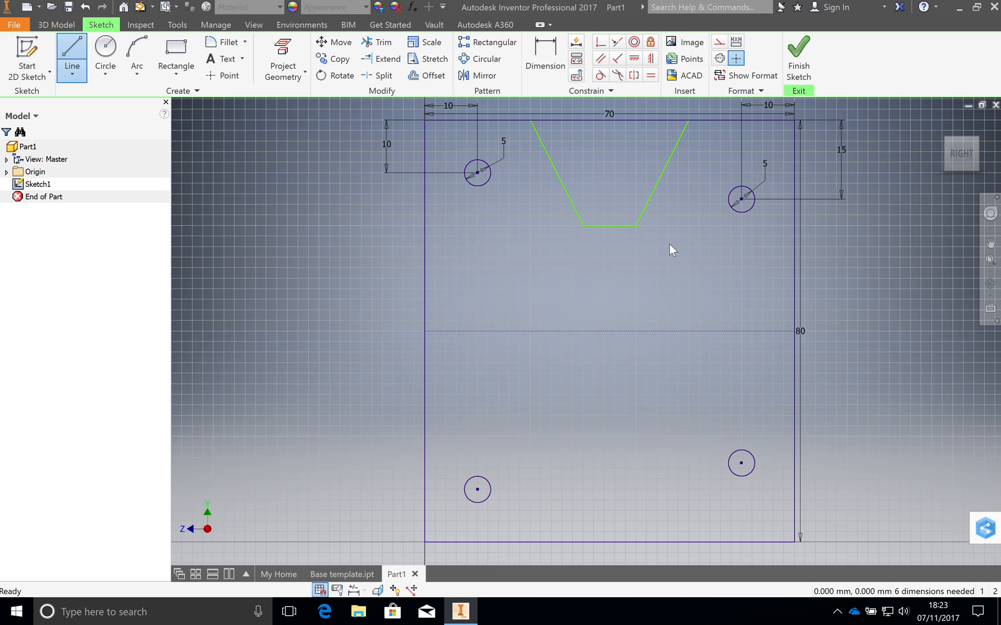
# Dimension the notch depth between its base line and the plate's upper edge as 20 mm
pyautogui.click(546, 52)
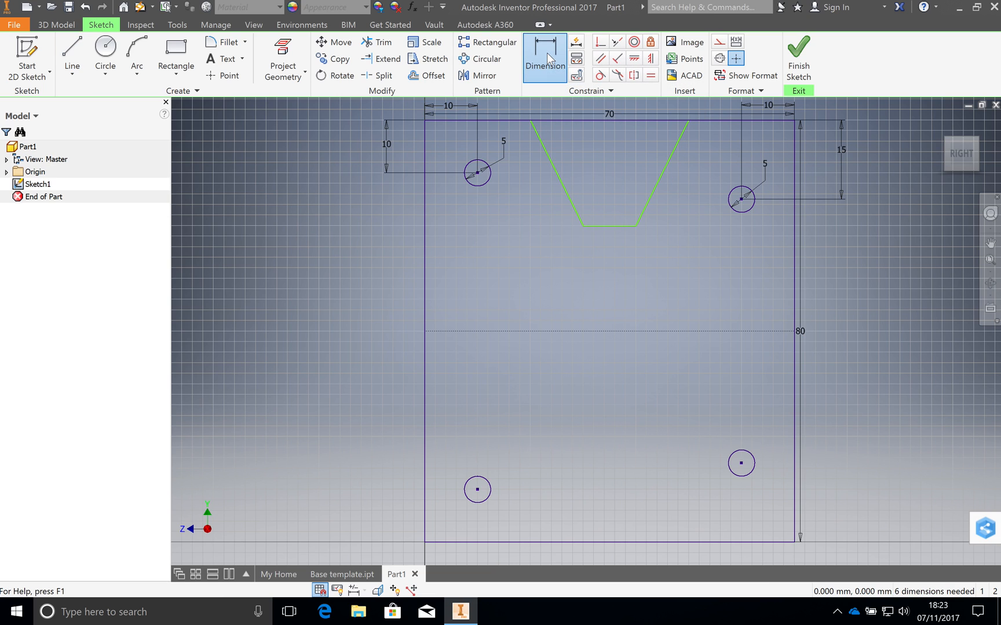
pyautogui.click(603, 225)
pyautogui.click(600, 121)
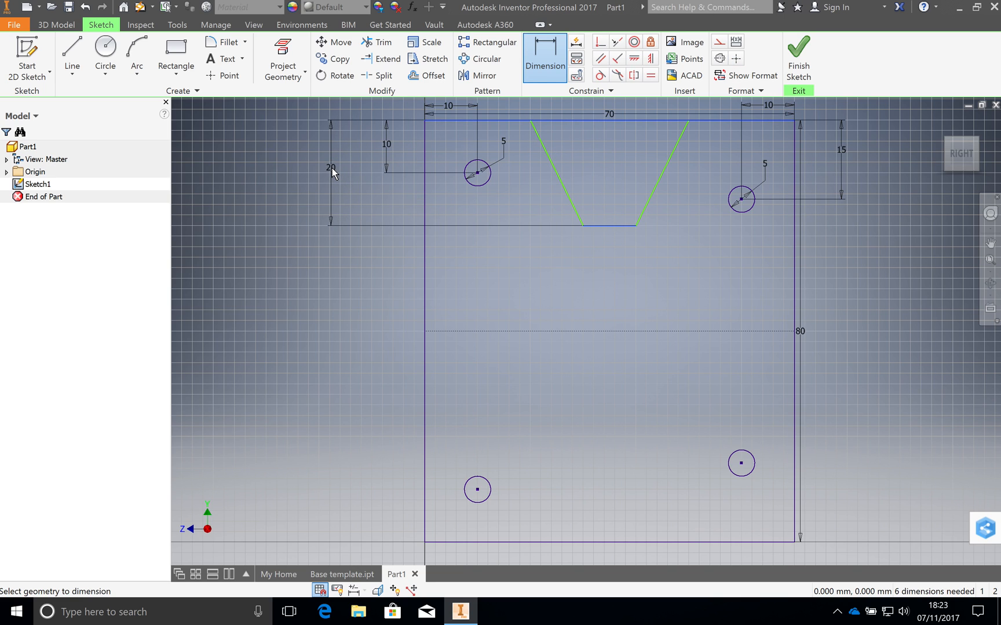
pyautogui.click(332, 168)
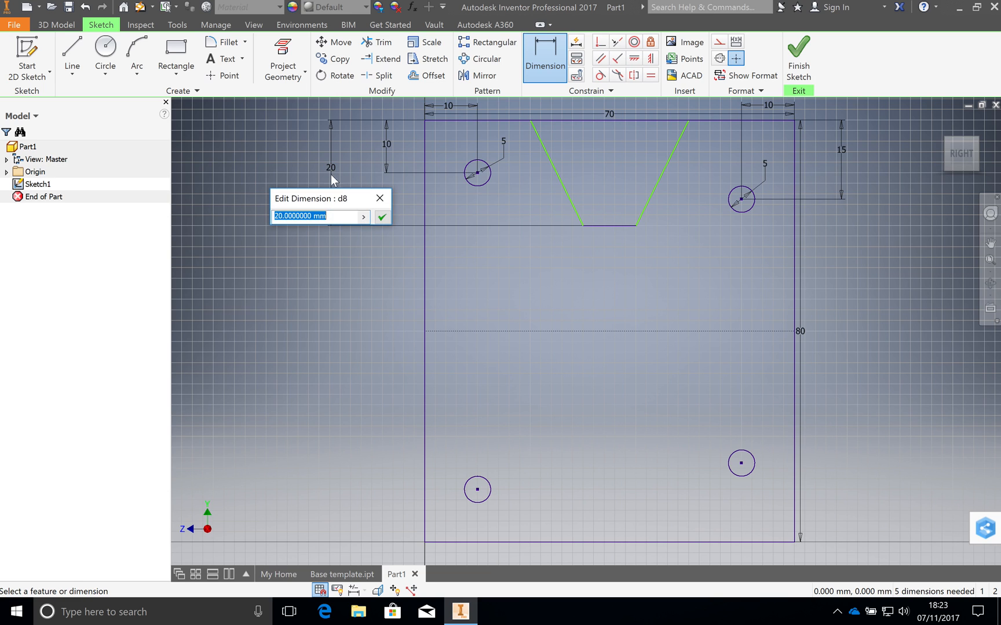
pyautogui.click(380, 216)
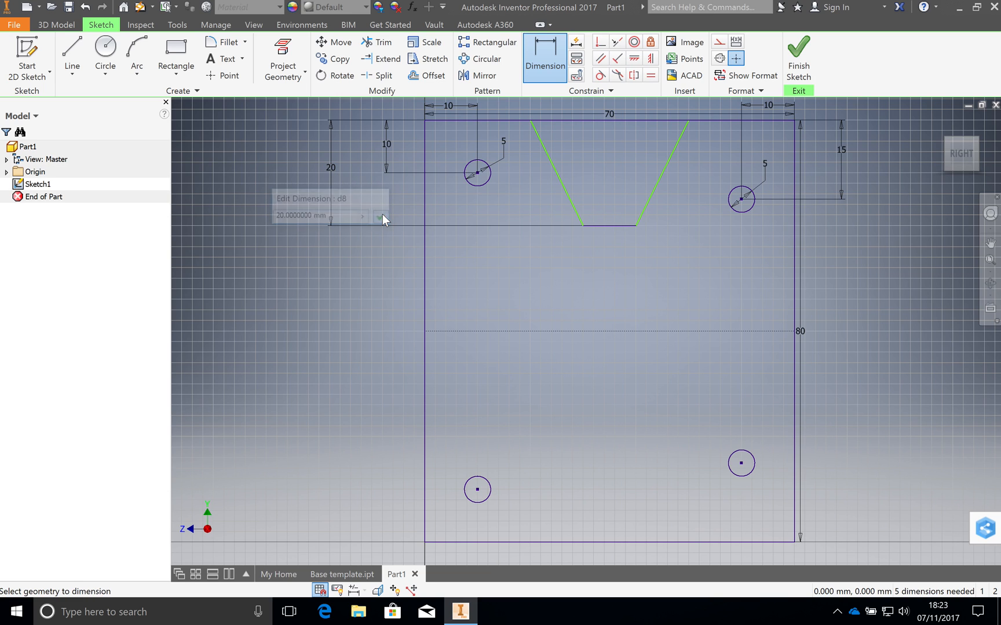
pyautogui.click(583, 226)
pyautogui.click(530, 120)
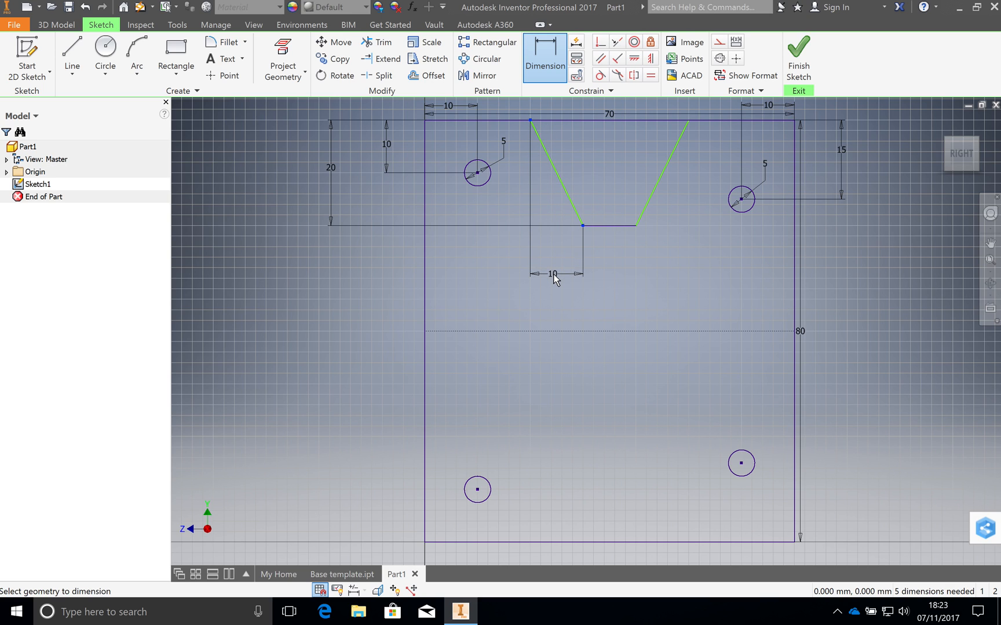
pyautogui.press('Escape')
pyautogui.press('Escape')
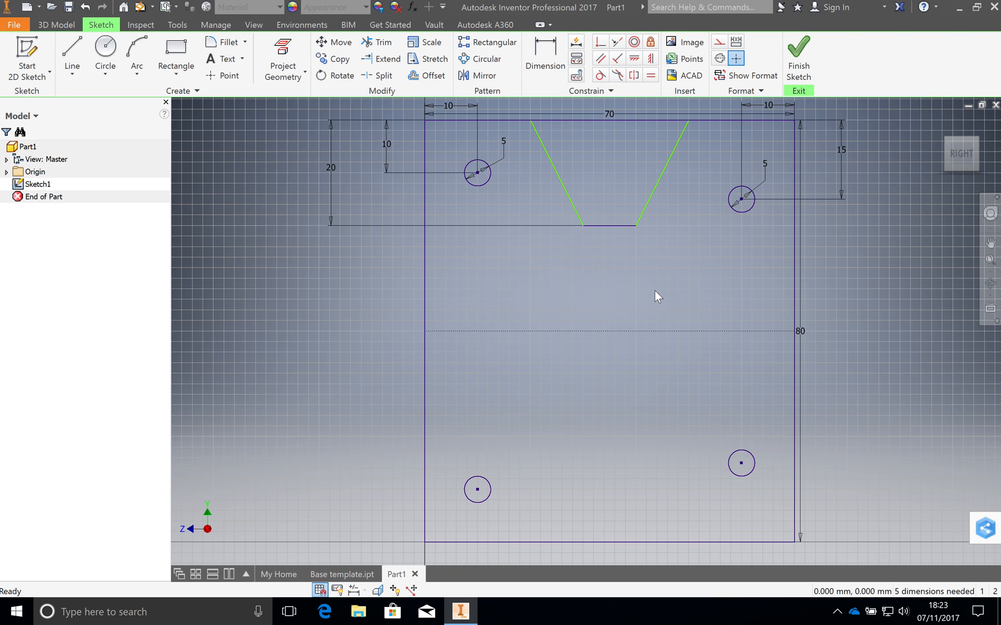
# Try to extrude the plate profile 1 mm from the finished sketch, and reopen Sketch1 for editing
pyautogui.click(797, 65)
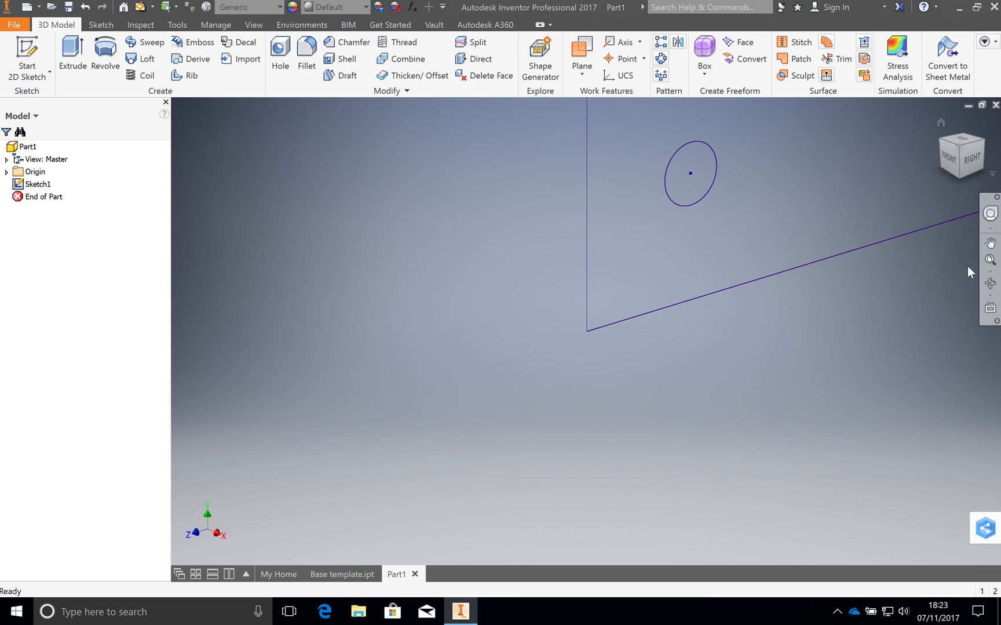
pyautogui.click(990, 261)
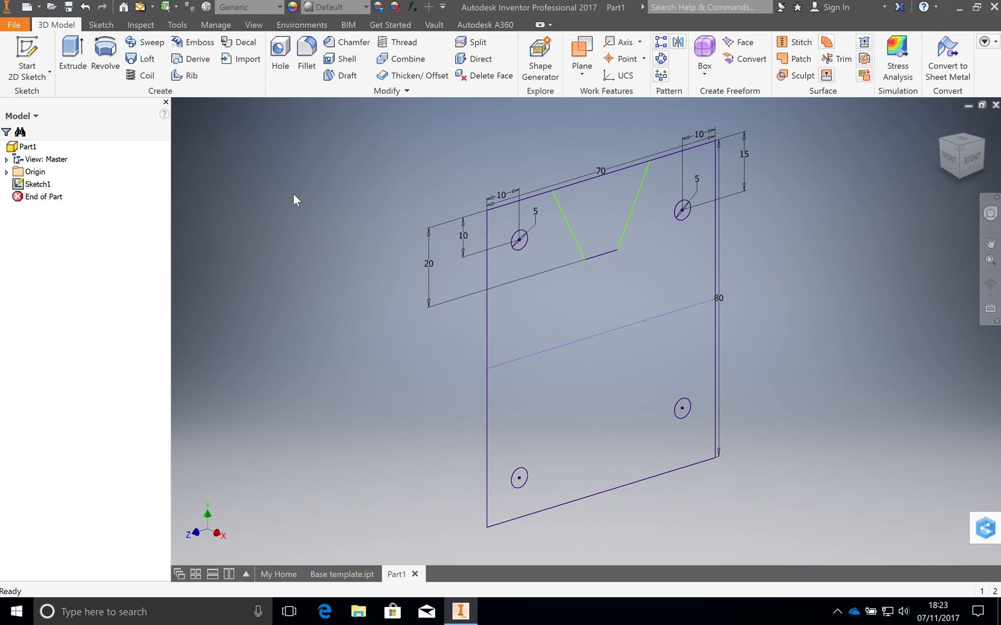
pyautogui.click(79, 62)
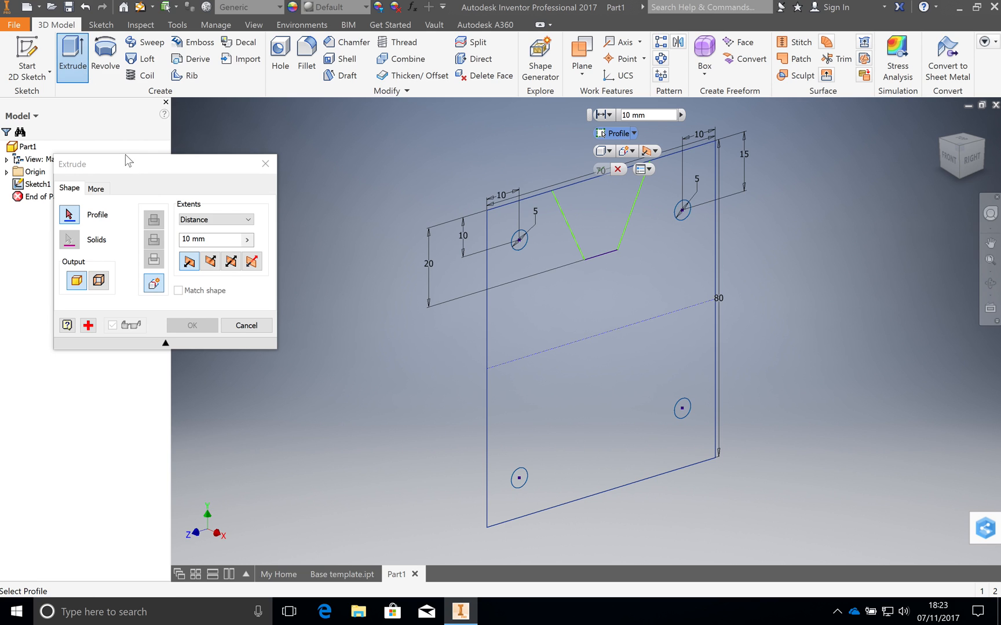
pyautogui.click(165, 342)
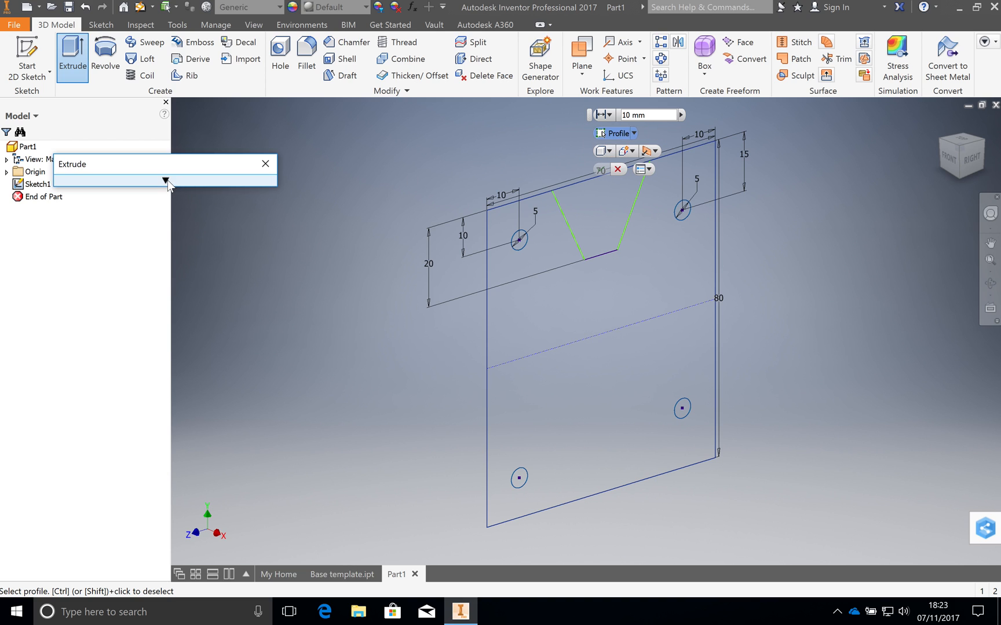
pyautogui.click(166, 180)
pyautogui.moveTo(213, 241); pyautogui.dragTo(179, 243)
pyautogui.write('1')
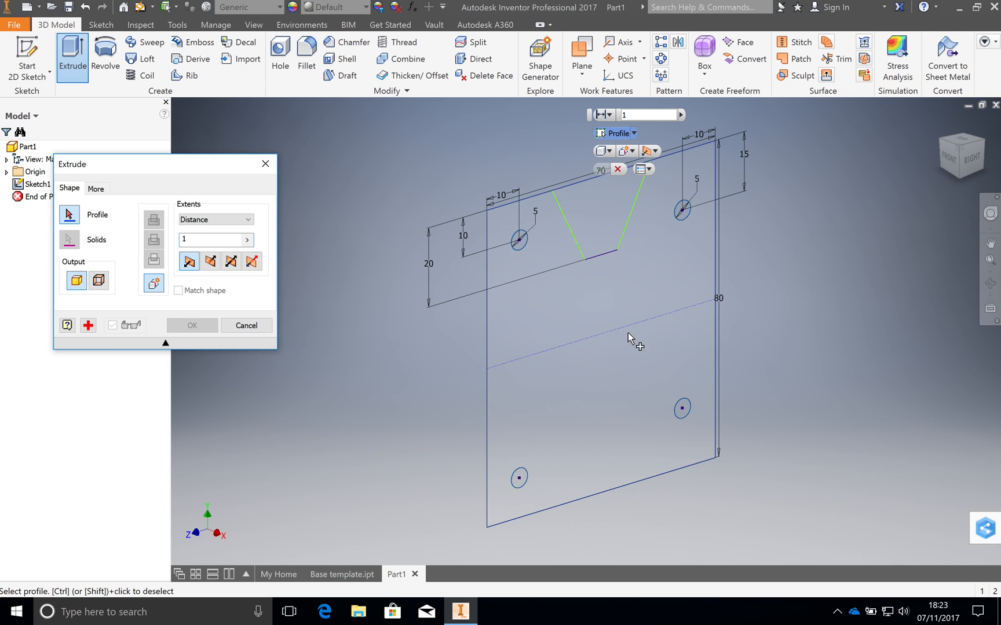
pyautogui.click(555, 343)
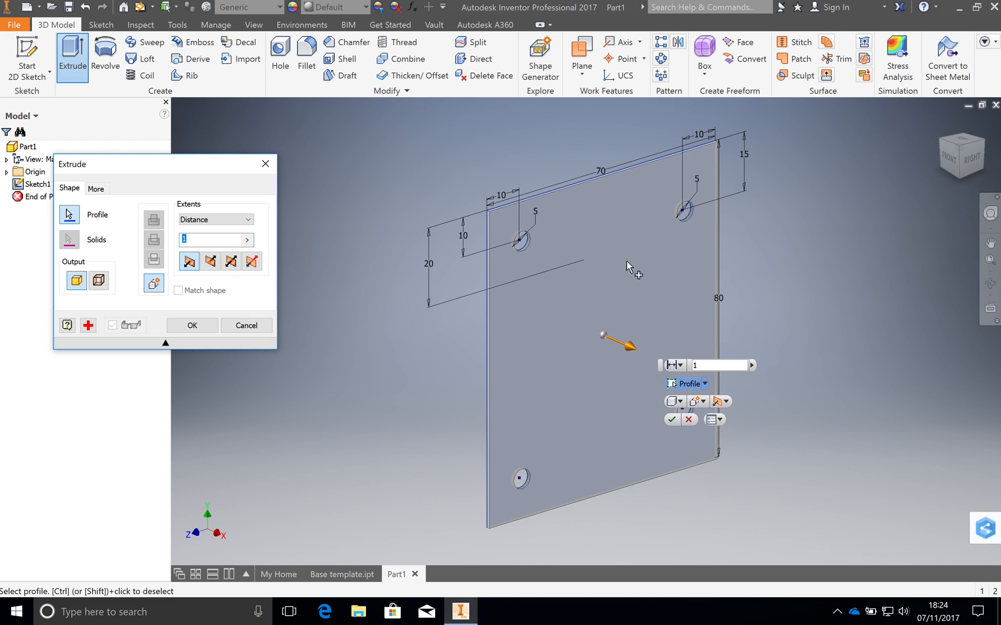
pyautogui.click(257, 327)
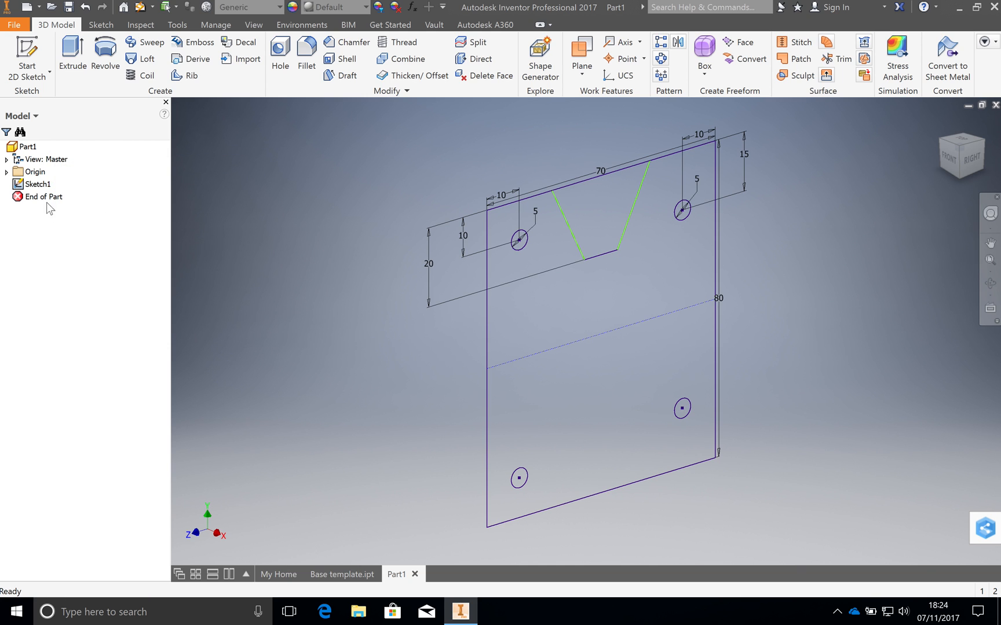
pyautogui.doubleClick(23, 184)
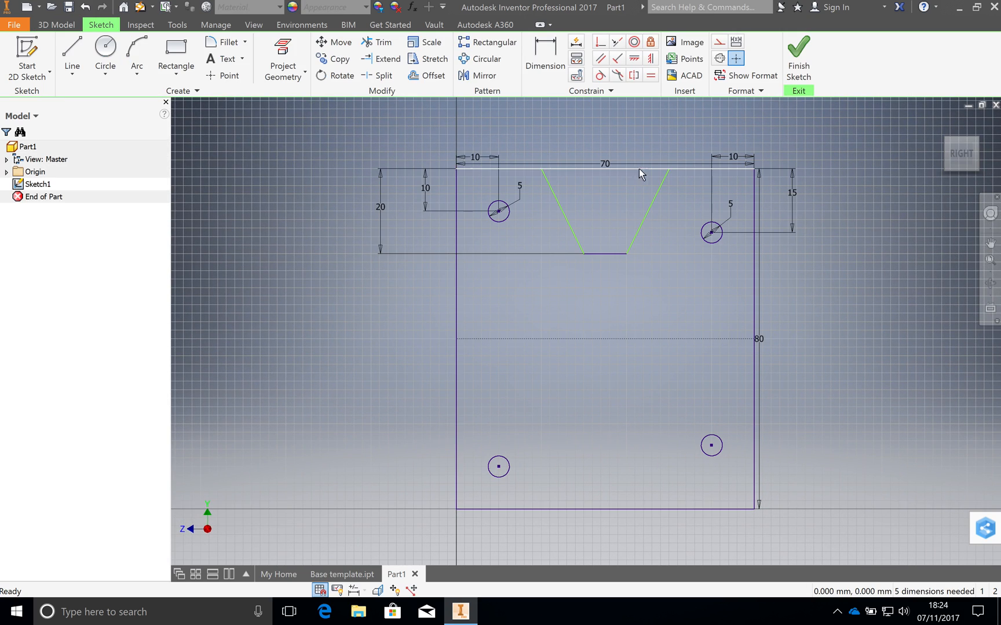
# Diagnose Sketch1 with Sketch Doctor, running all tests: redundant points, missing coincident constraints, overlapping curves, open loops and self-intersecting loops
pyautogui.scroll(-5, 667, 167)
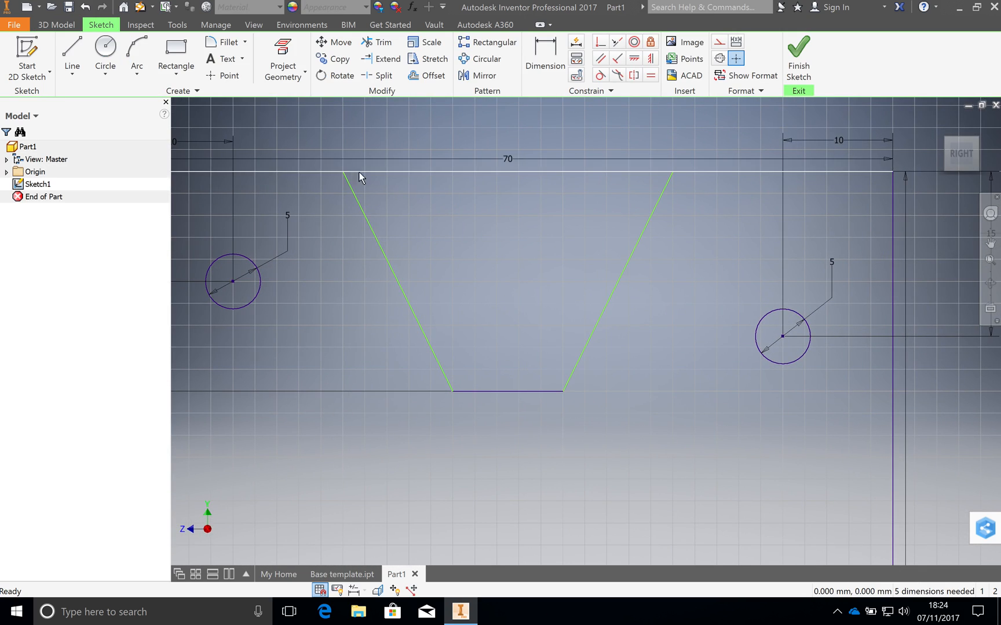
pyautogui.scroll(5, 401, 282)
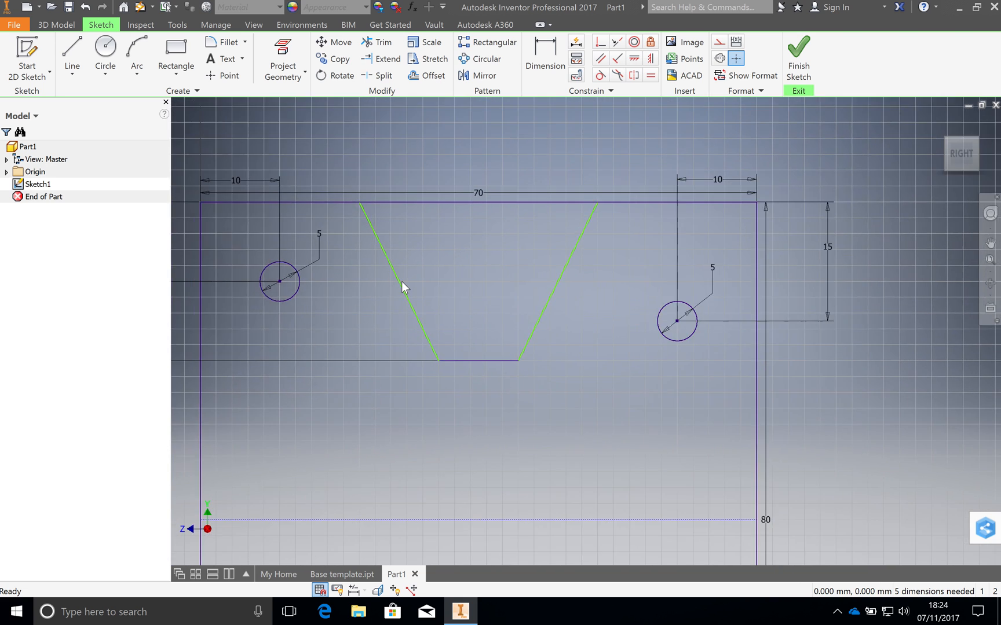
pyautogui.rightClick(420, 375)
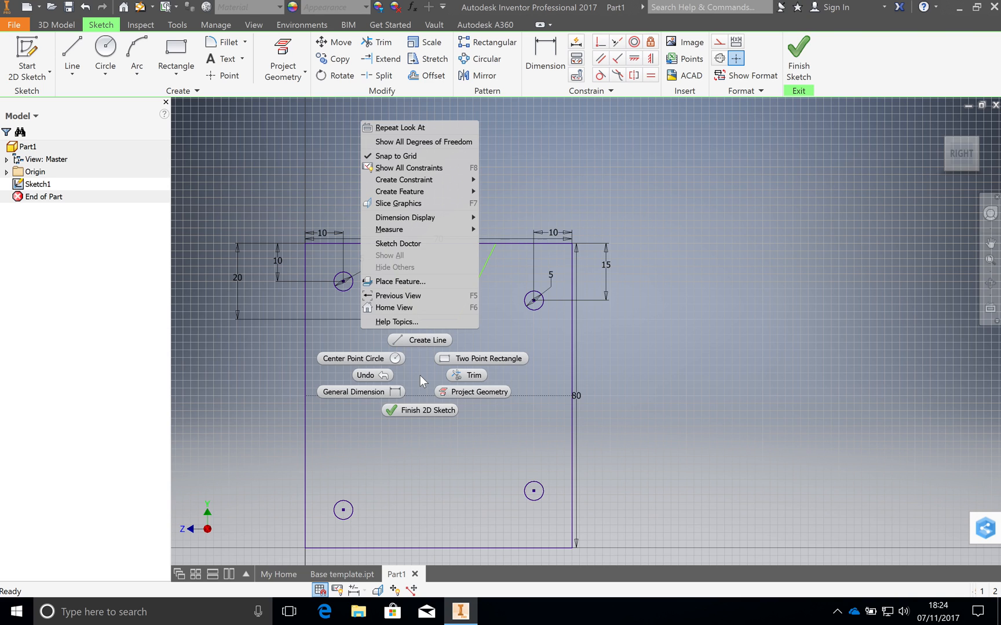
pyautogui.click(412, 243)
pyautogui.click(409, 226)
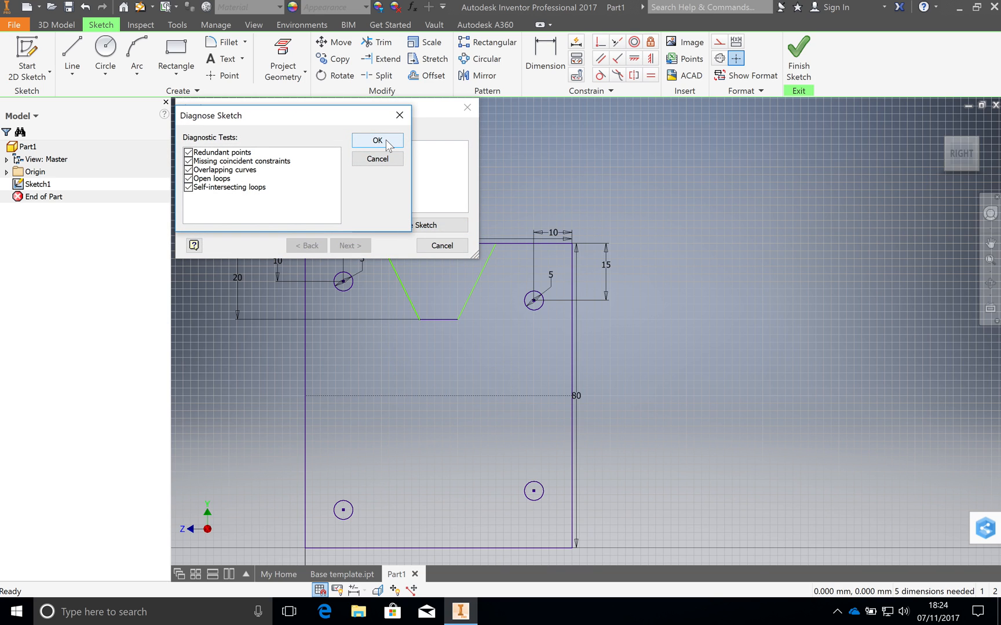
pyautogui.click(387, 141)
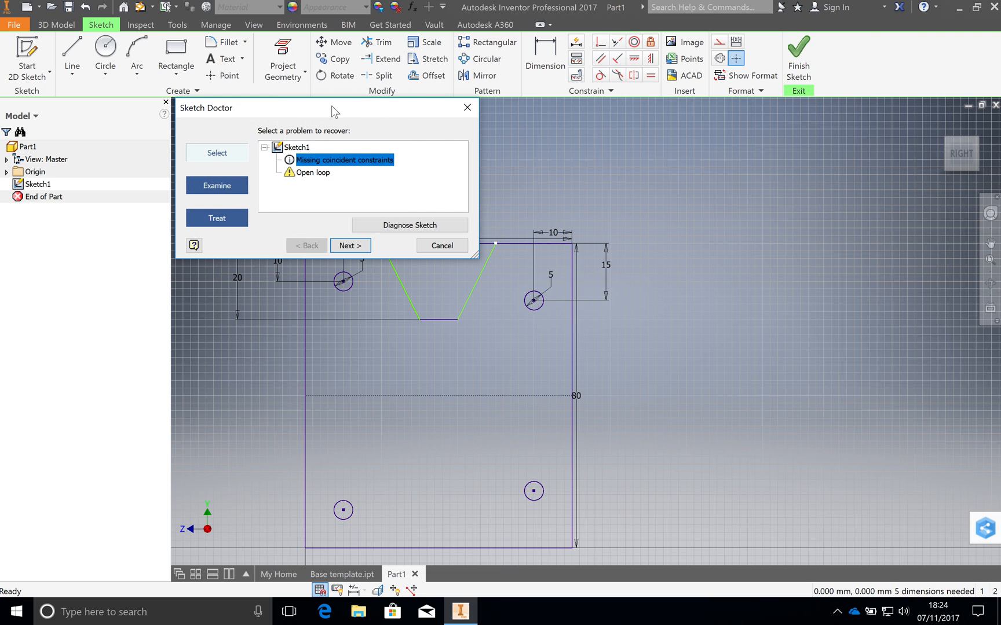
# Treat the missing coincident constraints problem by adding a coincident constraint between the notch's right slanted line endpoint and the plate's upper edge
pyautogui.moveTo(331, 105); pyautogui.dragTo(772, 137)
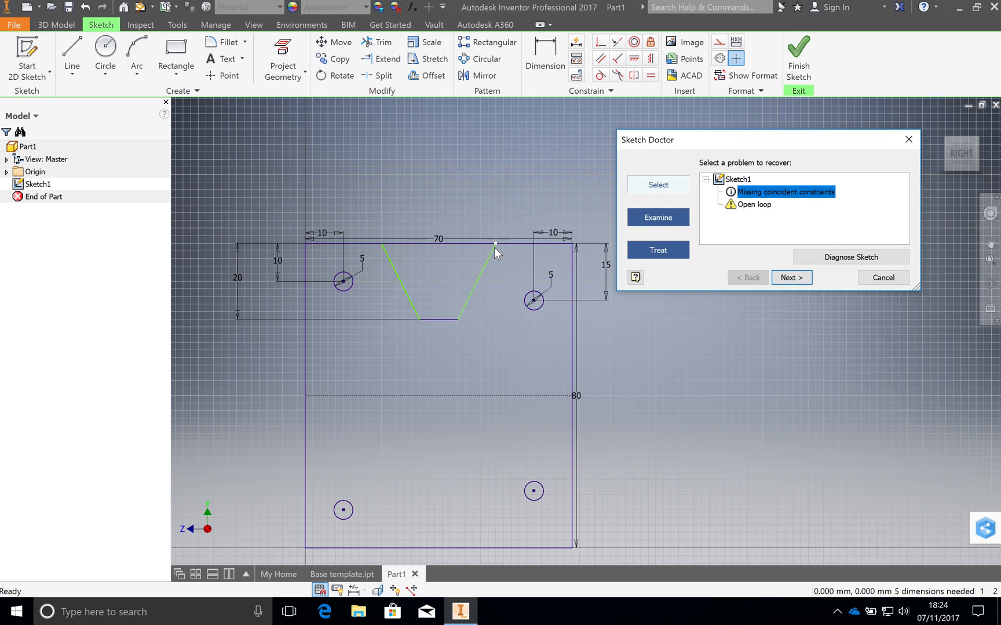
pyautogui.click(800, 278)
pyautogui.click(800, 278)
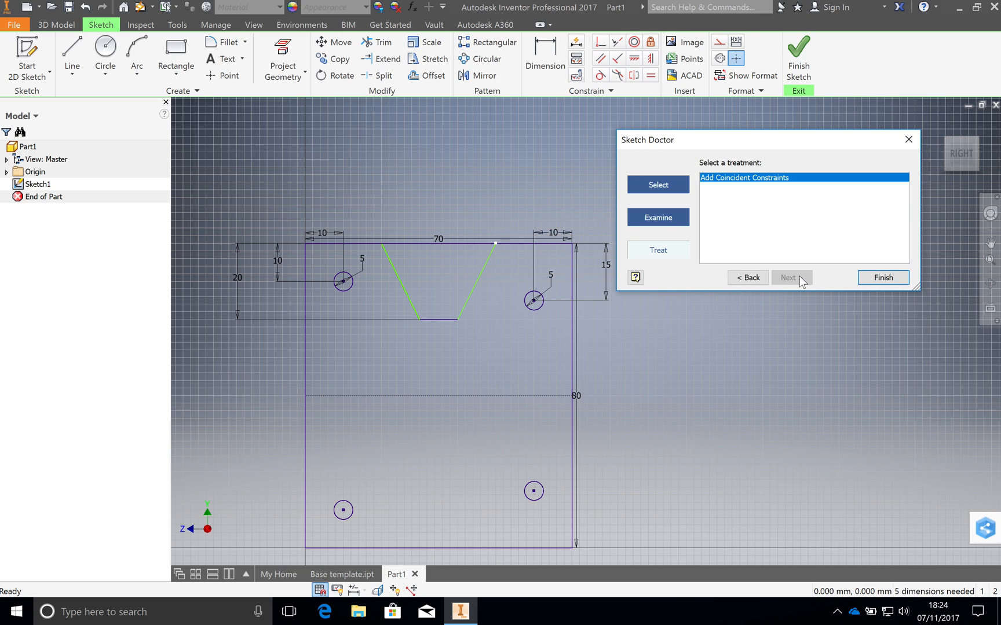
pyautogui.click(882, 278)
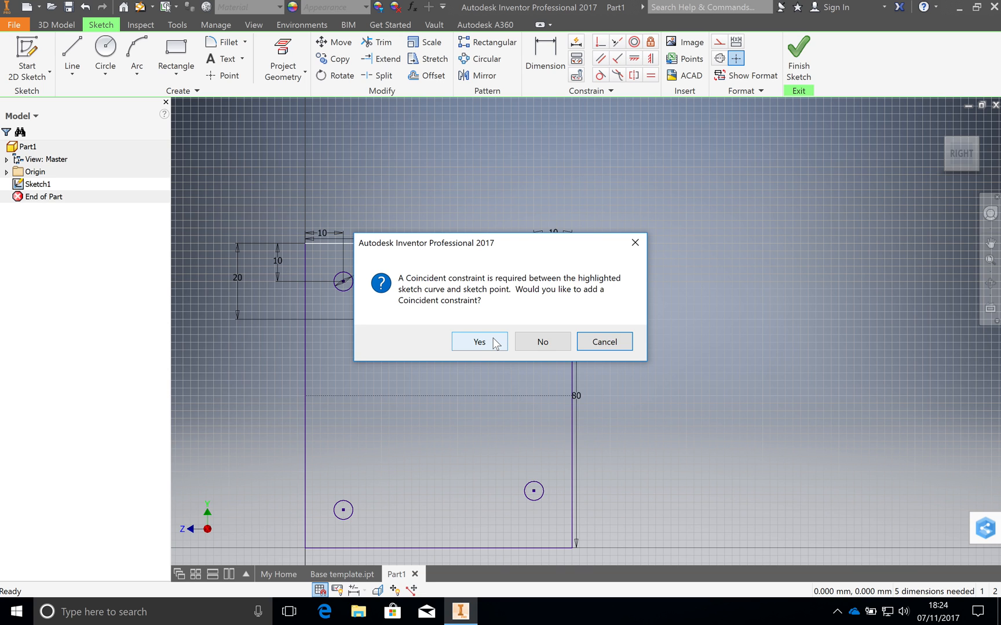
pyautogui.moveTo(497, 246); pyautogui.dragTo(731, 199)
pyautogui.click(714, 294)
pyautogui.click(616, 337)
# Finish the sketch and extrude the notched plate profile with its four holes by 1 mm
pyautogui.click(800, 58)
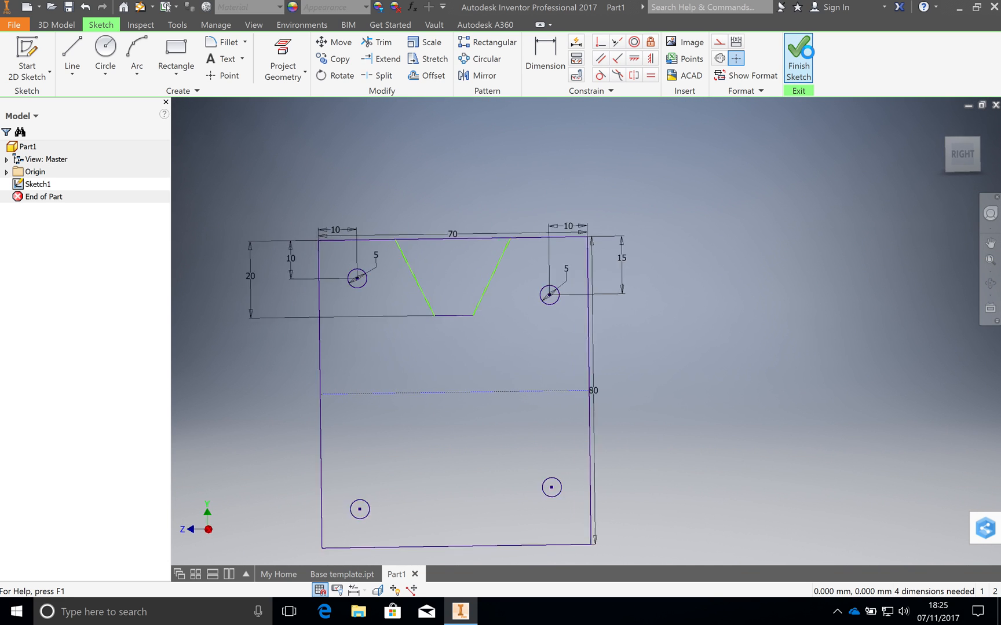
pyautogui.click(77, 50)
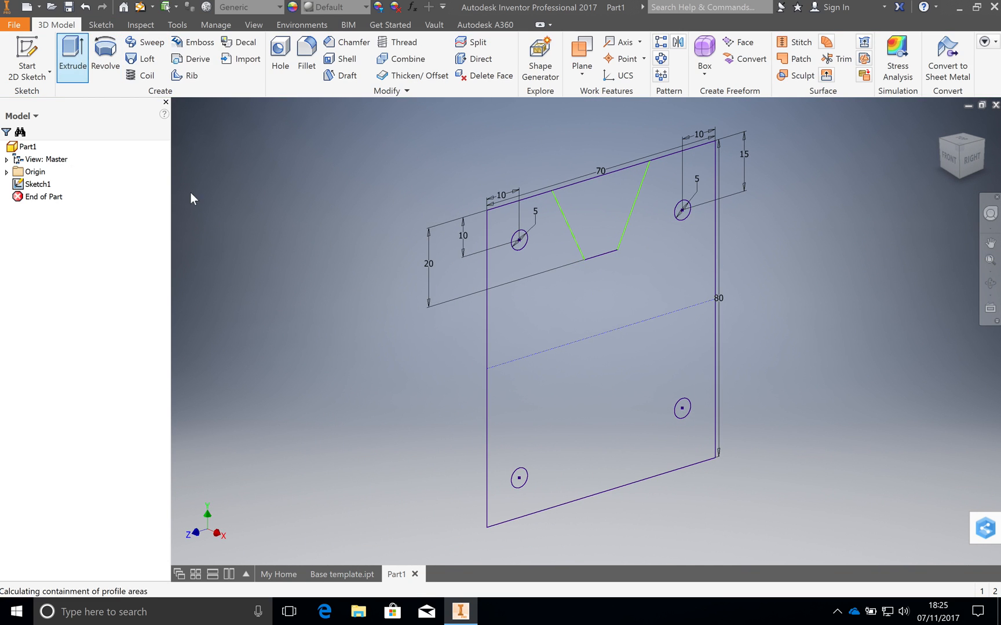
pyautogui.click(540, 326)
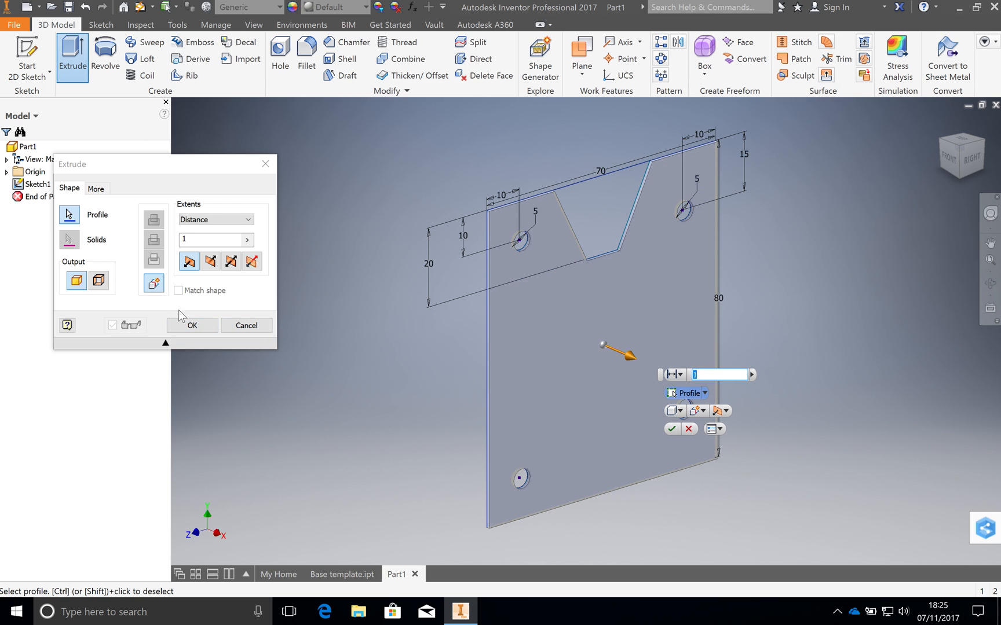
pyautogui.click(191, 324)
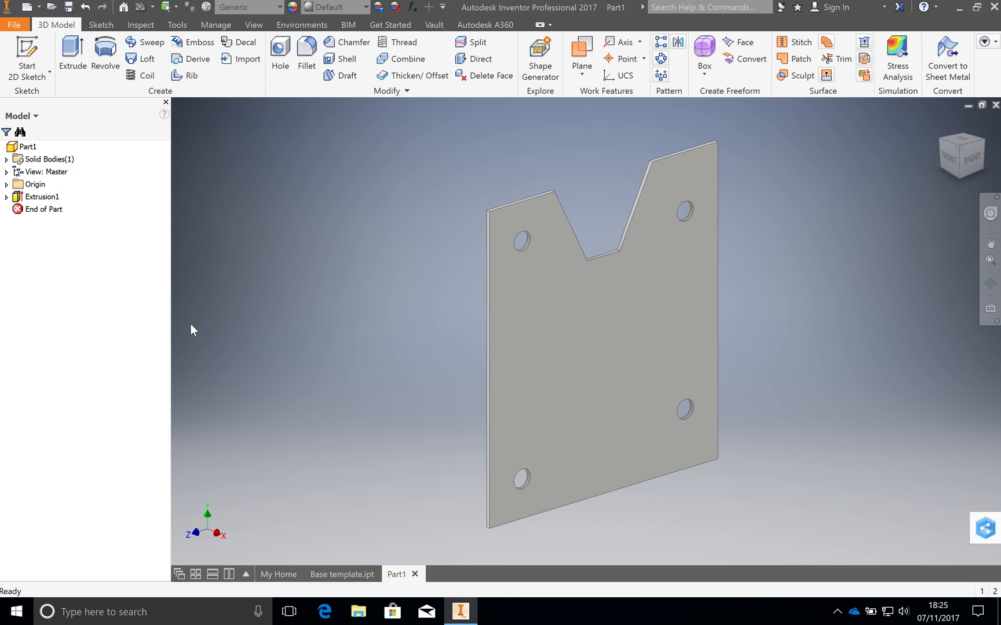